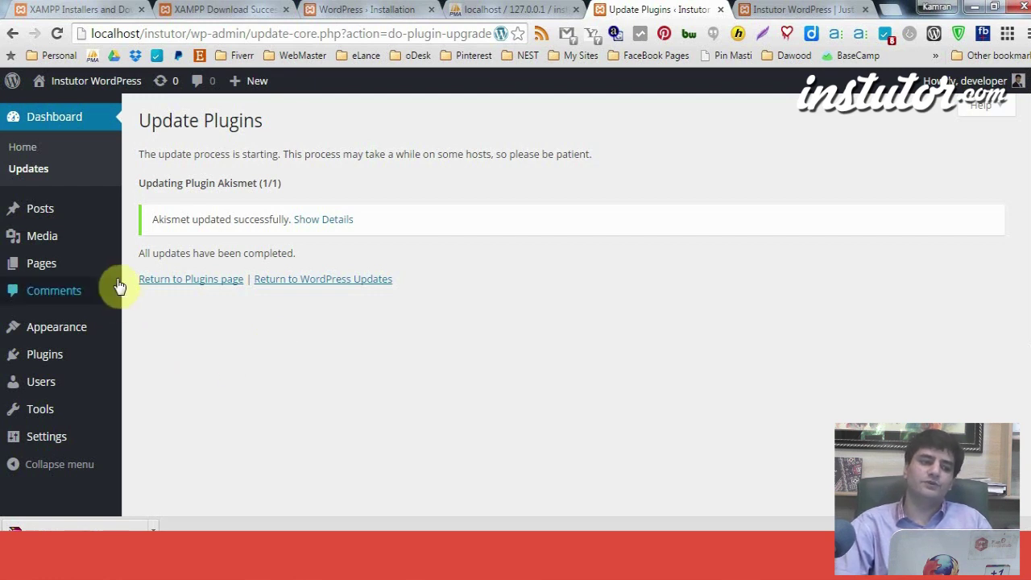
Step: Open the list of all posts in the site's admin area
{"action": "mouse_move", "coordinate": [95, 242]}
{"action": "mouse_move", "coordinate": [100, 210]}
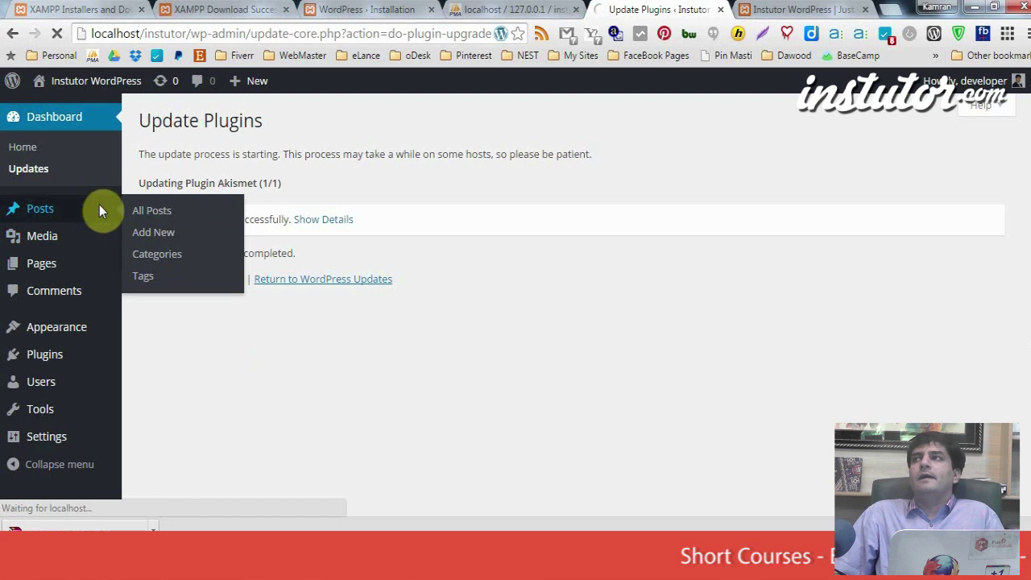
{"action": "left_click", "coordinate": [99, 211]}
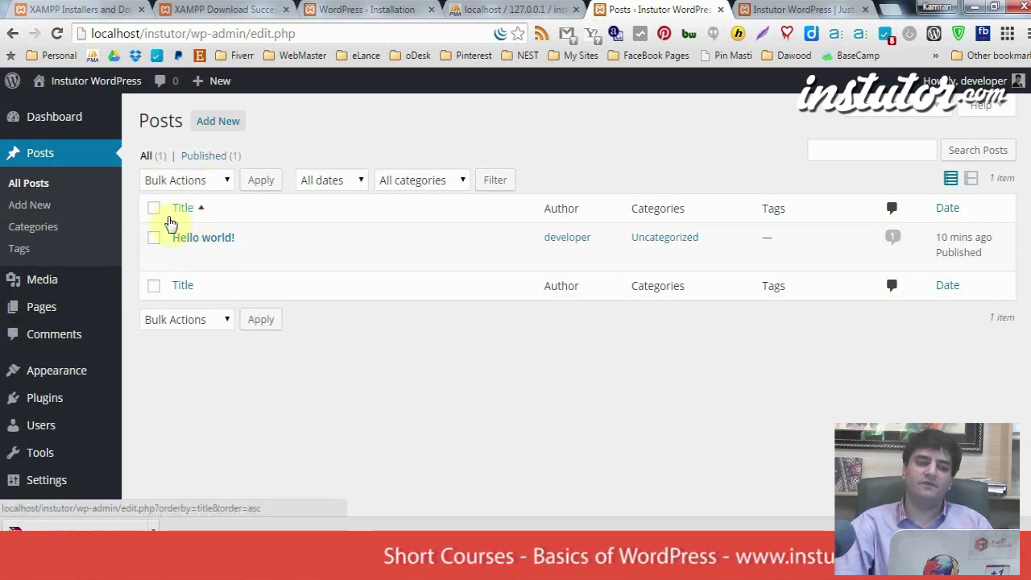
Step: View the posts list in excerpt mode and return it to list mode
{"action": "mouse_move", "coordinate": [202, 263]}
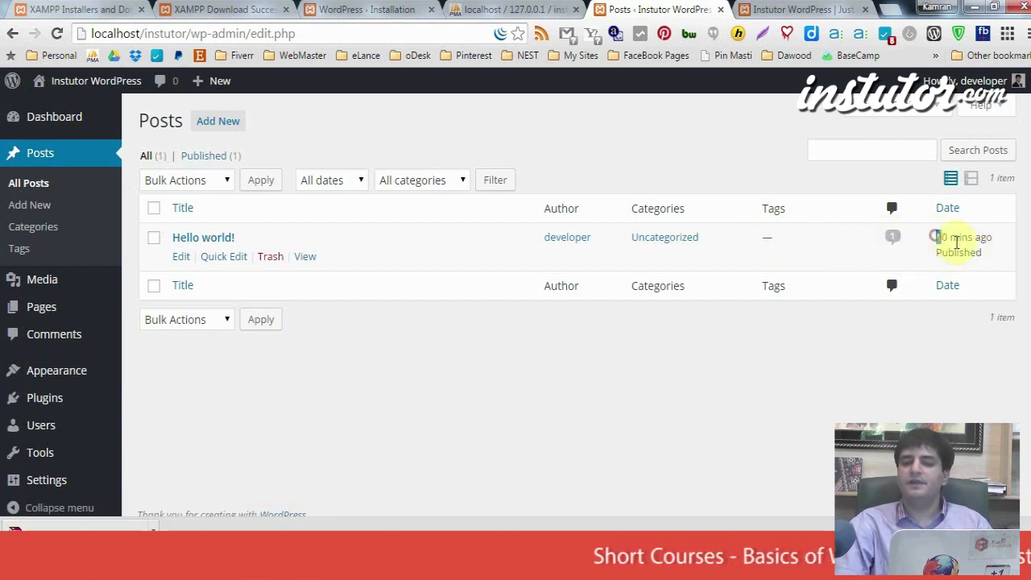
{"action": "left_click_drag", "start_coordinate": [956, 242], "coordinate": [994, 256]}
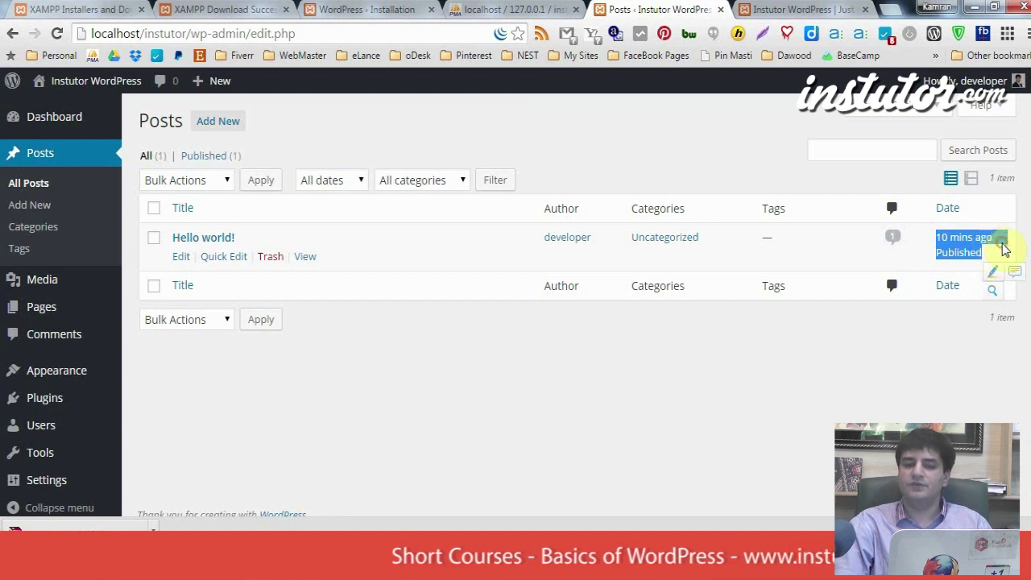
{"action": "left_click", "coordinate": [999, 253]}
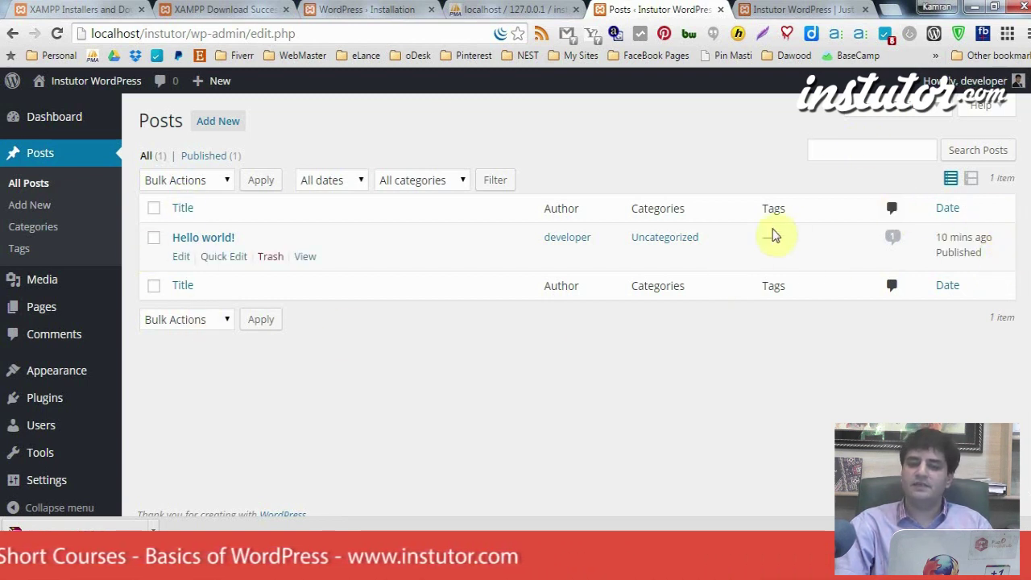
{"action": "left_click", "coordinate": [972, 183]}
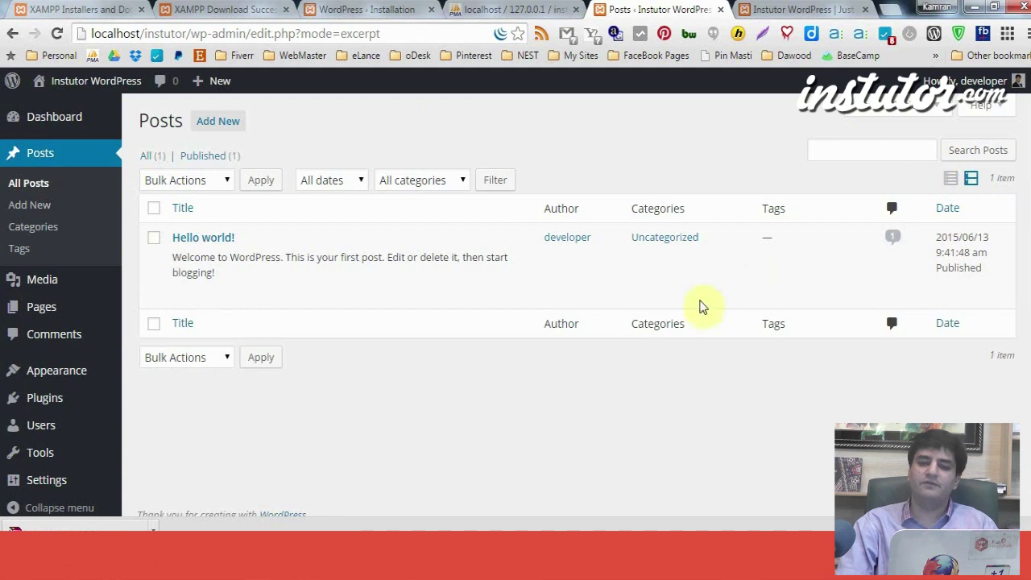
{"action": "left_click", "coordinate": [953, 188]}
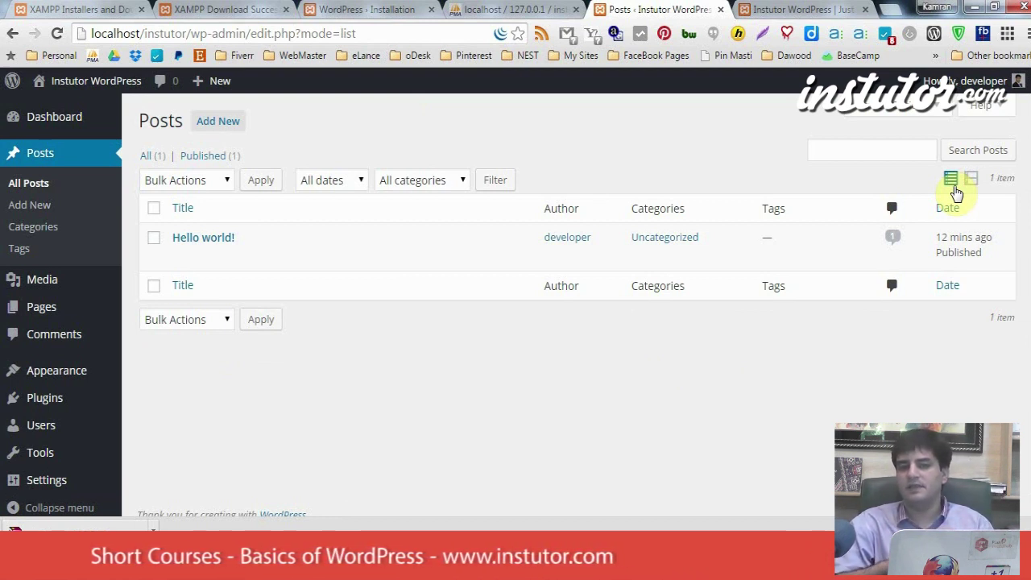
Step: Read the posts screen's help sections on Screen Content, Available Actions and Bulk Actions, and close the help
{"action": "left_click", "coordinate": [982, 107]}
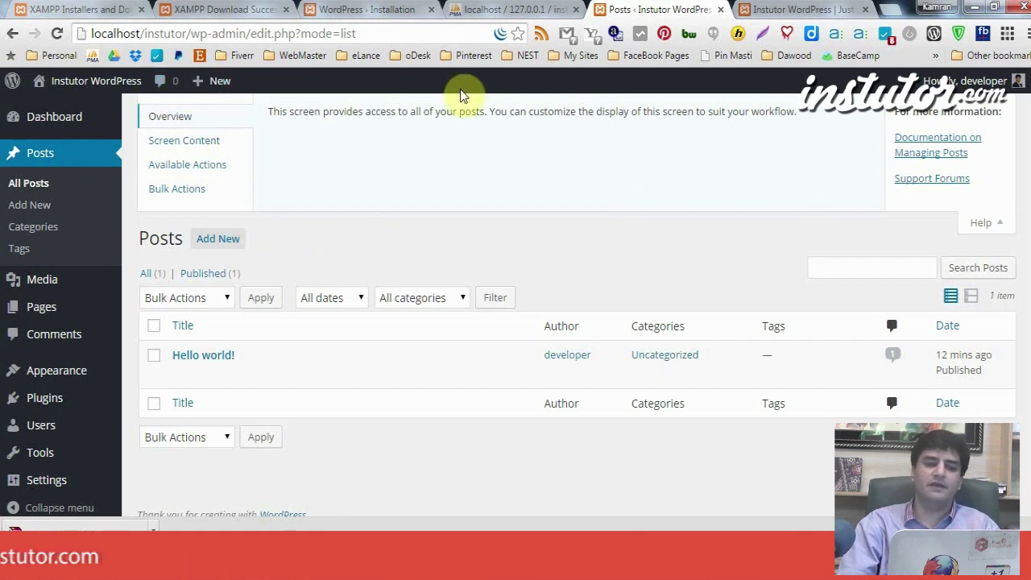
{"action": "left_click", "coordinate": [227, 152]}
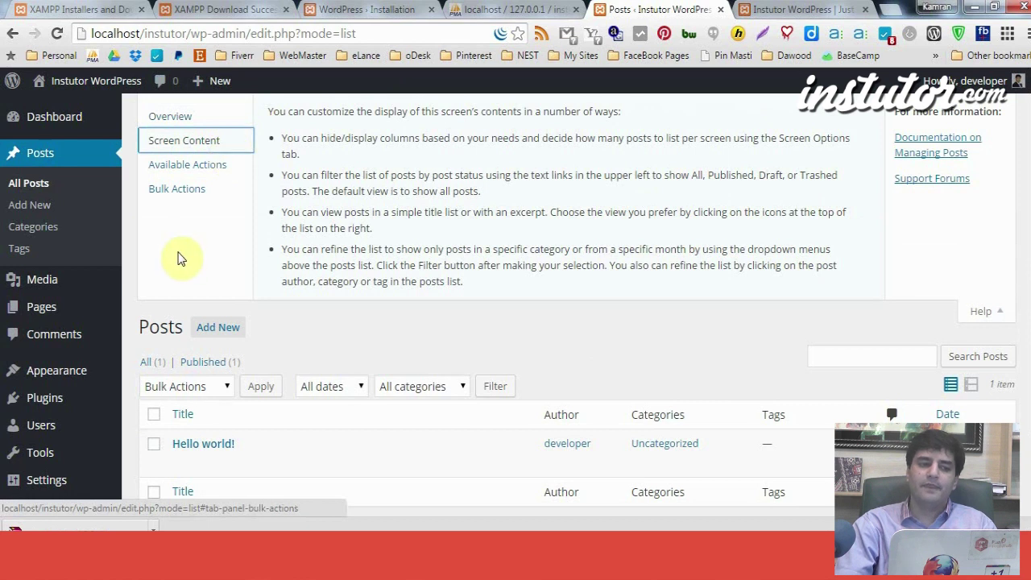
{"action": "left_click", "coordinate": [224, 166]}
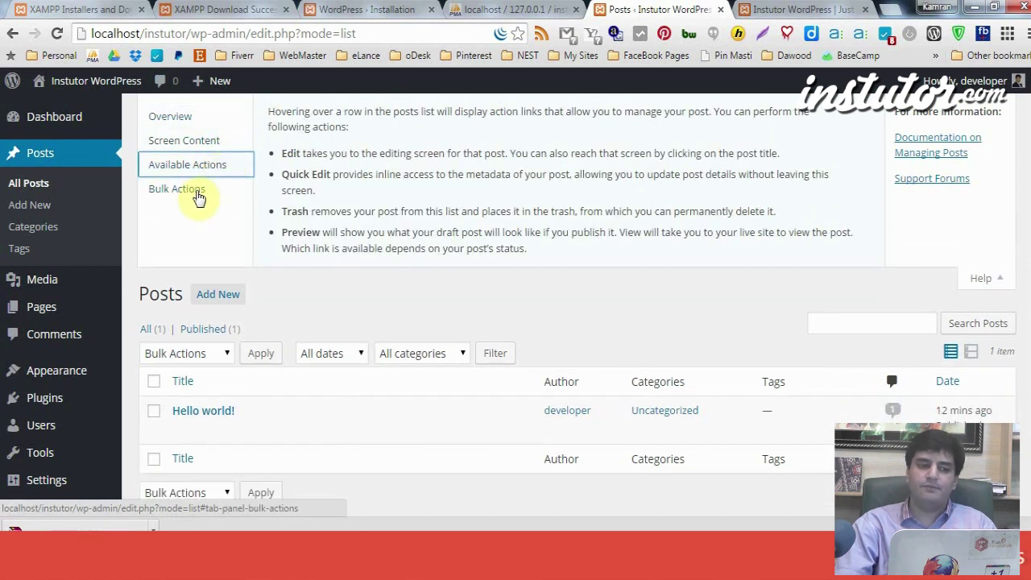
{"action": "left_click", "coordinate": [199, 193]}
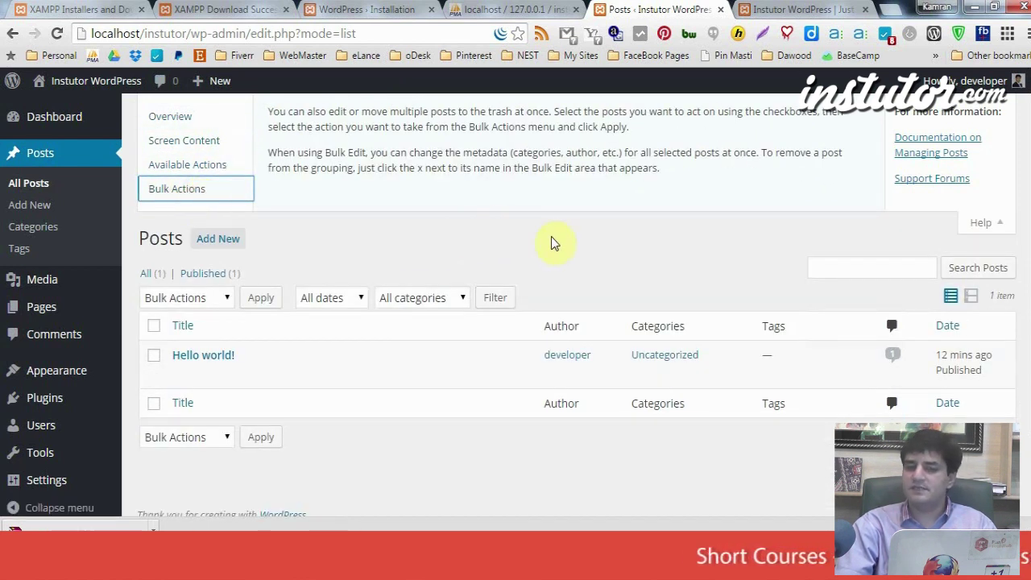
{"action": "left_click", "coordinate": [984, 221]}
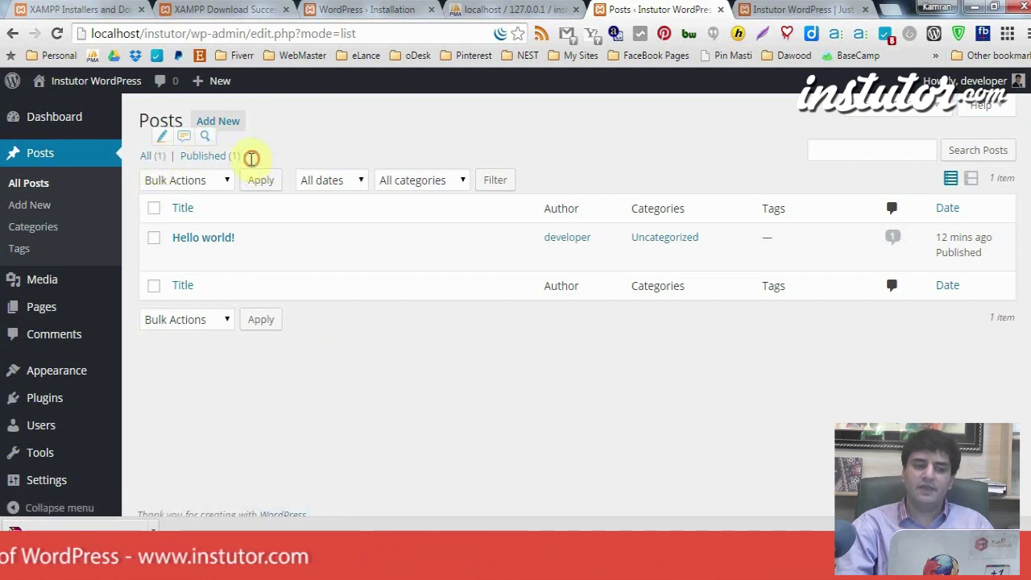
{"action": "left_click_drag", "start_coordinate": [252, 158], "coordinate": [233, 173]}
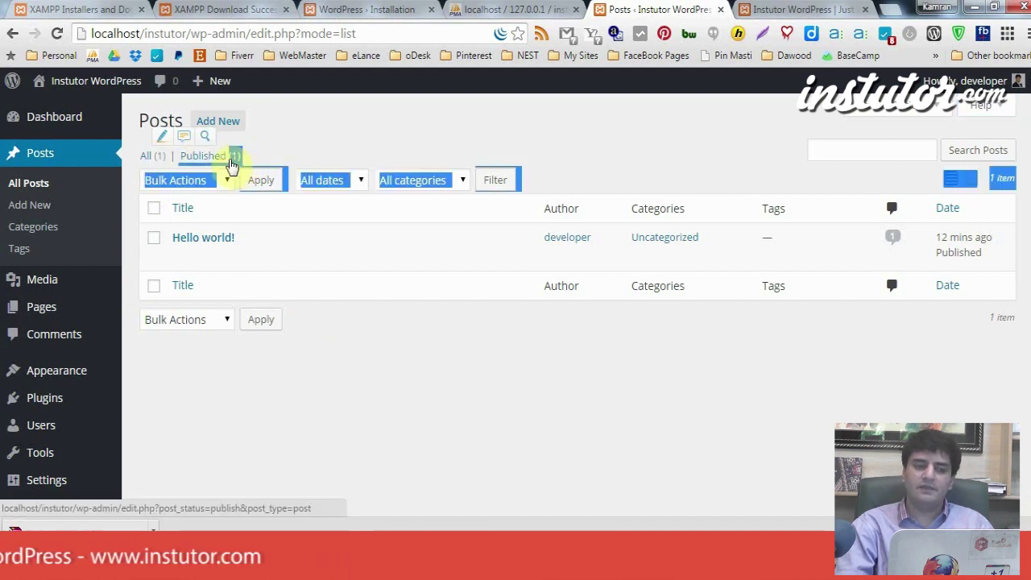
{"action": "left_click", "coordinate": [292, 154]}
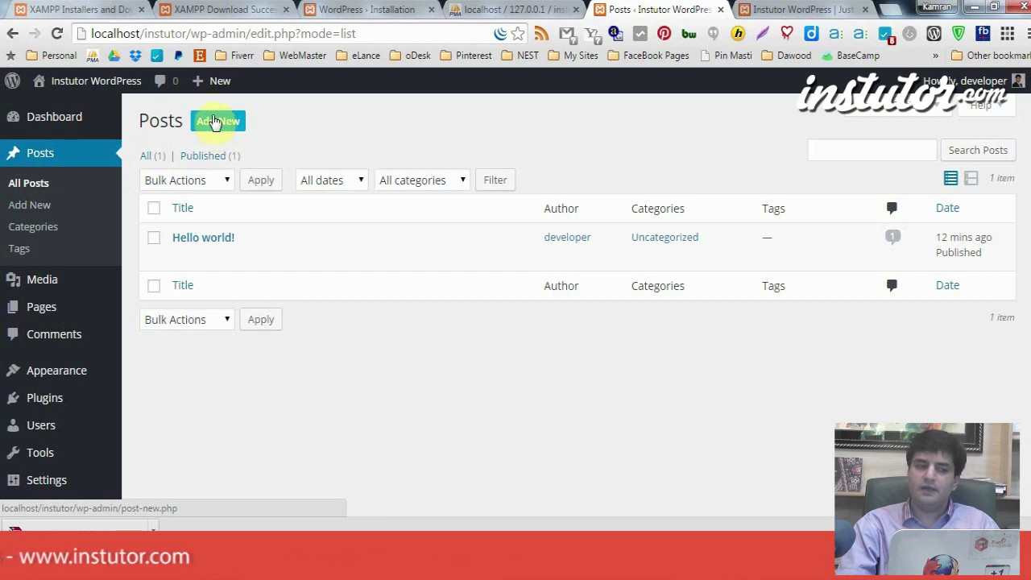
{"action": "mouse_move", "coordinate": [216, 88]}
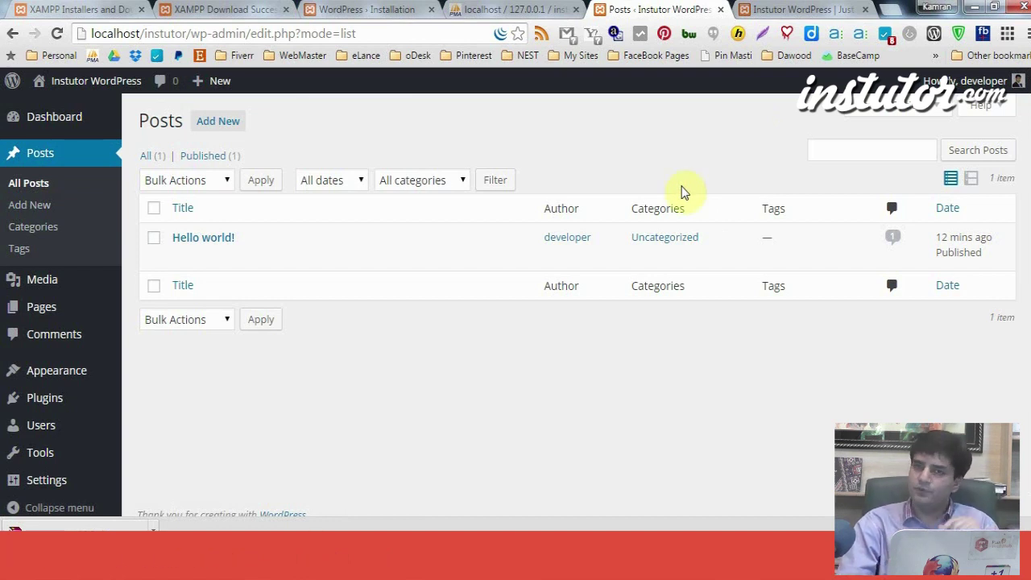
Step: Set the number of items per page in the posts list to 50 and apply it
{"action": "left_click", "coordinate": [915, 115]}
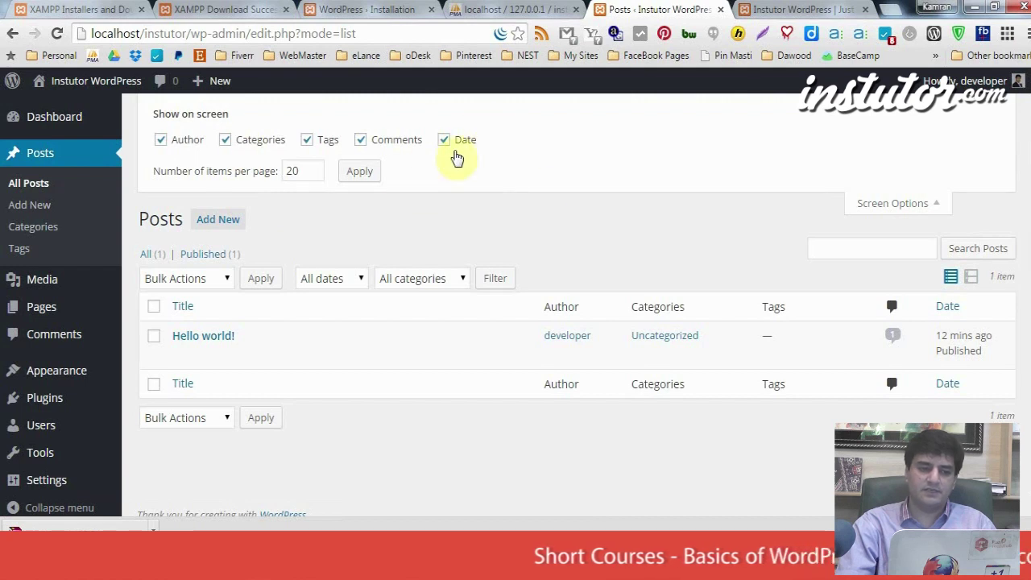
{"action": "left_click", "coordinate": [304, 171]}
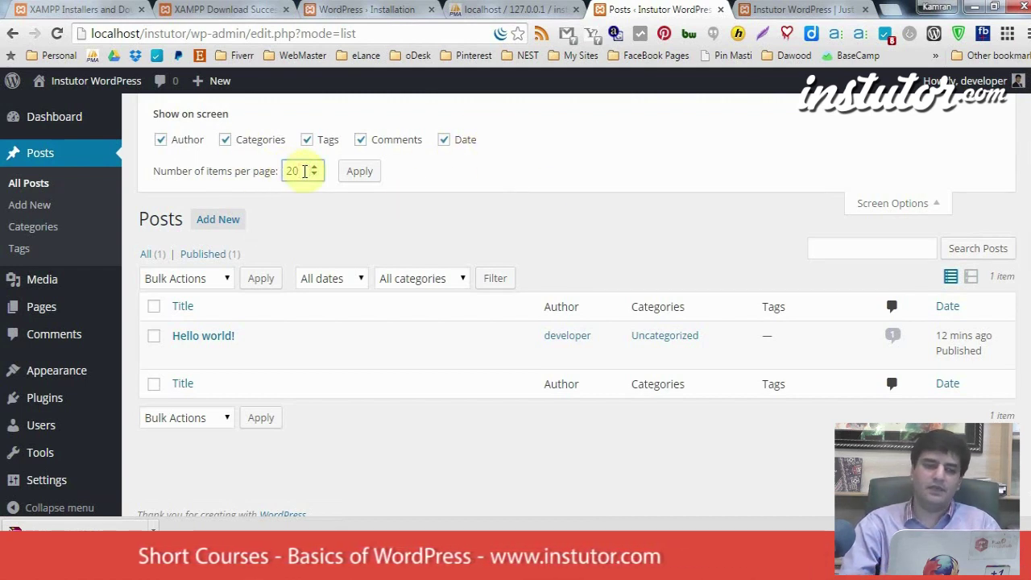
{"action": "key", "text": "BackSpace"}
{"action": "key", "text": "BackSpace"}
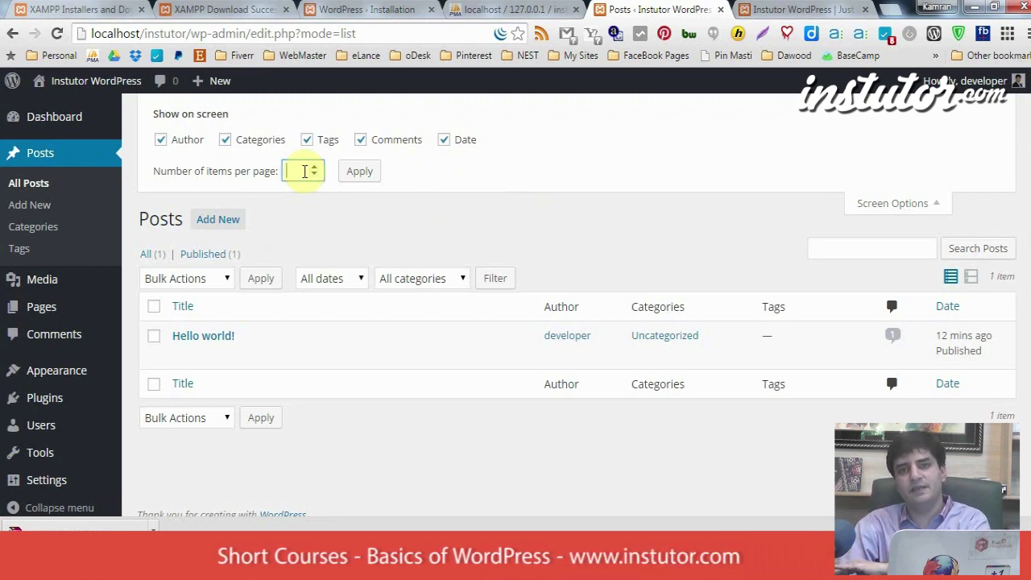
{"action": "type", "text": "50"}
{"action": "left_click", "coordinate": [360, 177]}
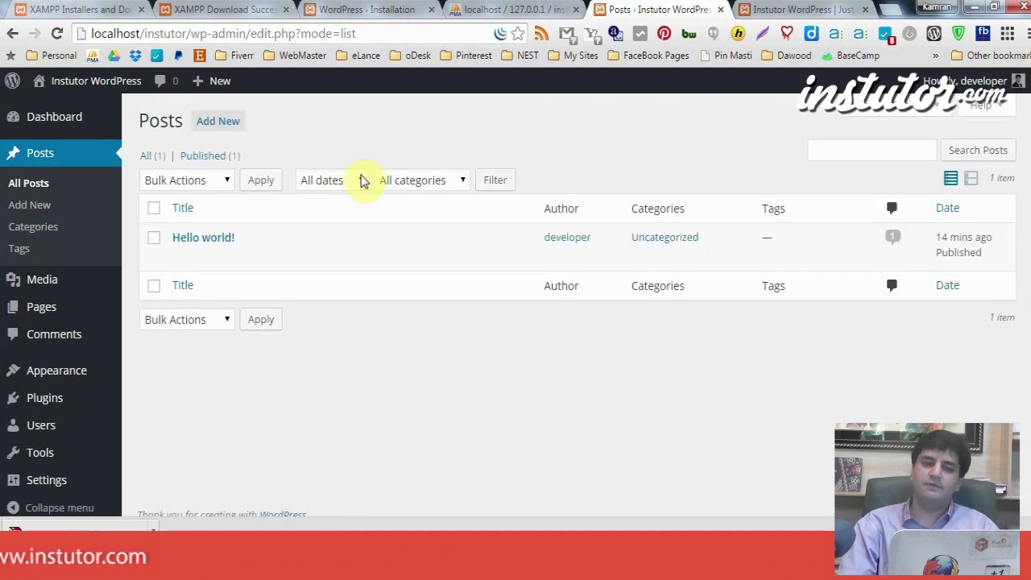
Step: Toggle the Date, Comments and Tags columns of the posts list off and on, and hide the Categories column
{"action": "left_click", "coordinate": [922, 109]}
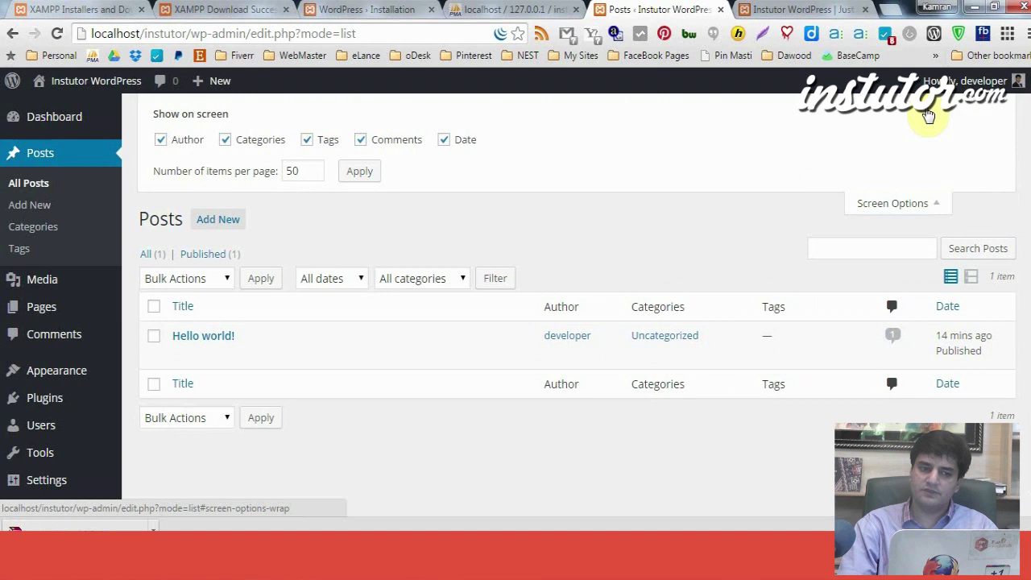
{"action": "left_click", "coordinate": [444, 145]}
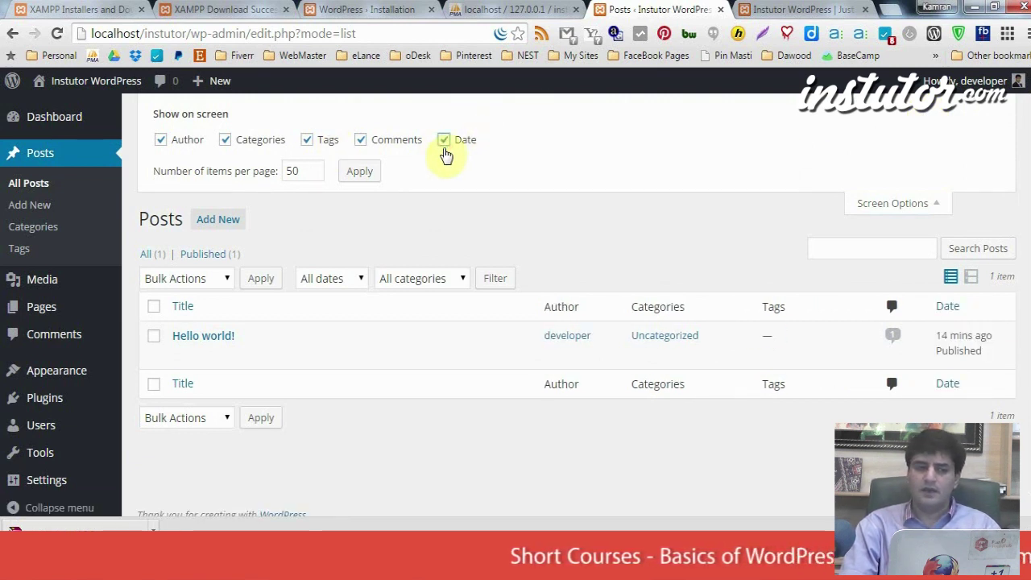
{"action": "left_click", "coordinate": [382, 148]}
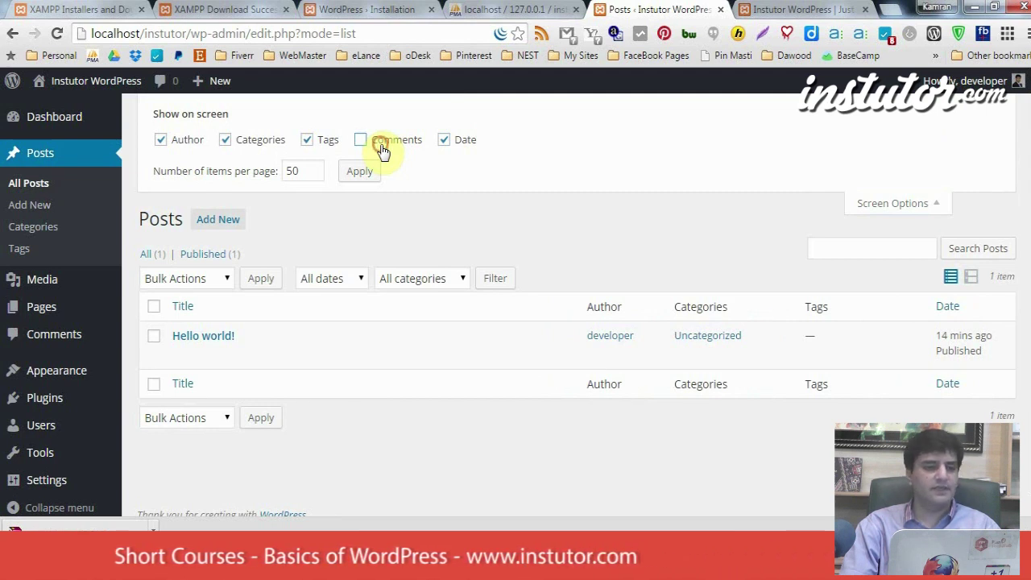
{"action": "left_click", "coordinate": [380, 145]}
{"action": "left_click", "coordinate": [306, 147]}
{"action": "left_click", "coordinate": [307, 147]}
{"action": "left_click", "coordinate": [252, 150]}
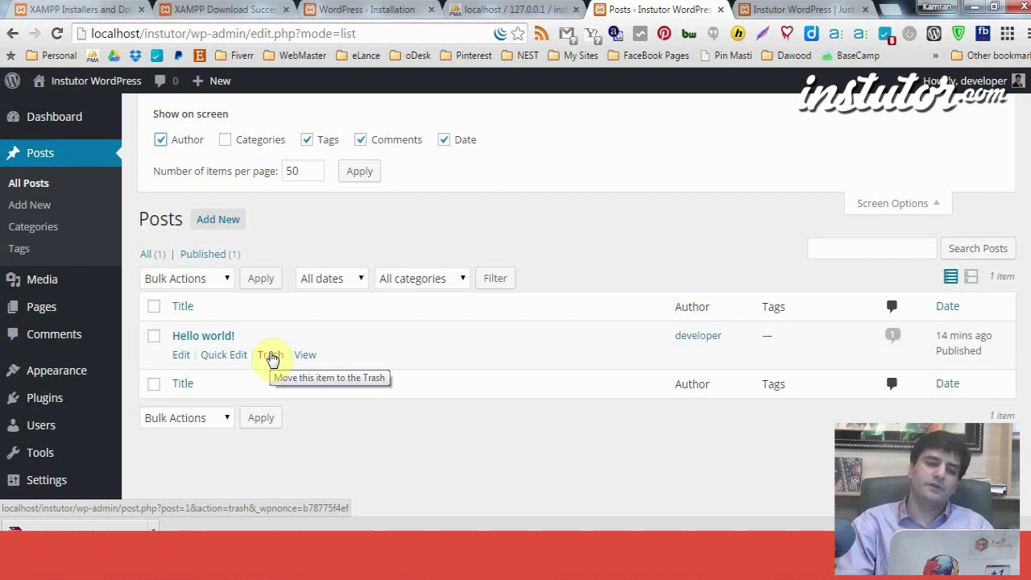
Step: View the Hello world! post's public page in a new browser tab and return to the posts list
{"action": "right_click", "coordinate": [307, 357]}
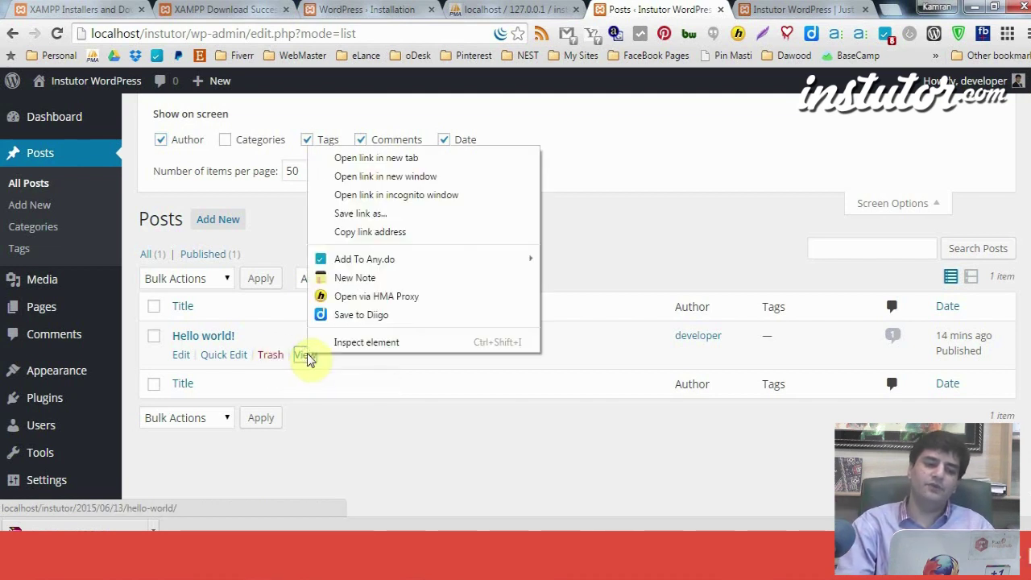
{"action": "left_click", "coordinate": [413, 159]}
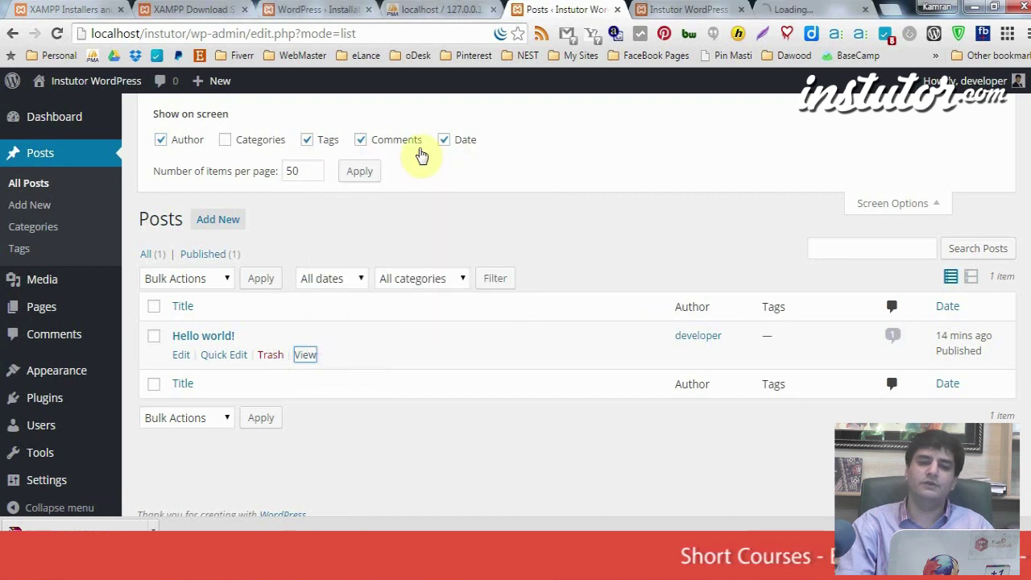
{"action": "left_click", "coordinate": [837, 11]}
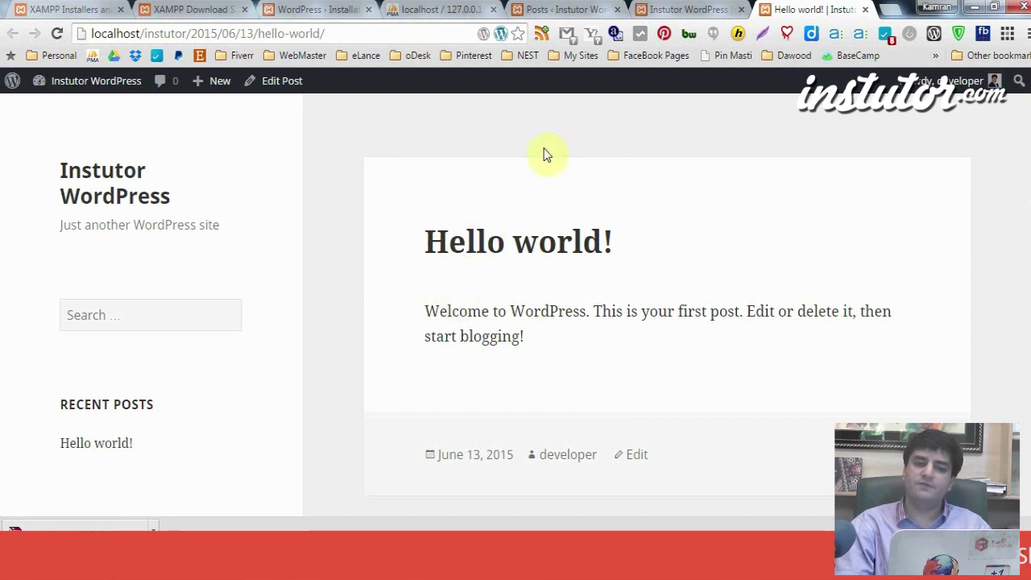
{"action": "left_click", "coordinate": [689, 6]}
{"action": "left_click", "coordinate": [578, 9]}
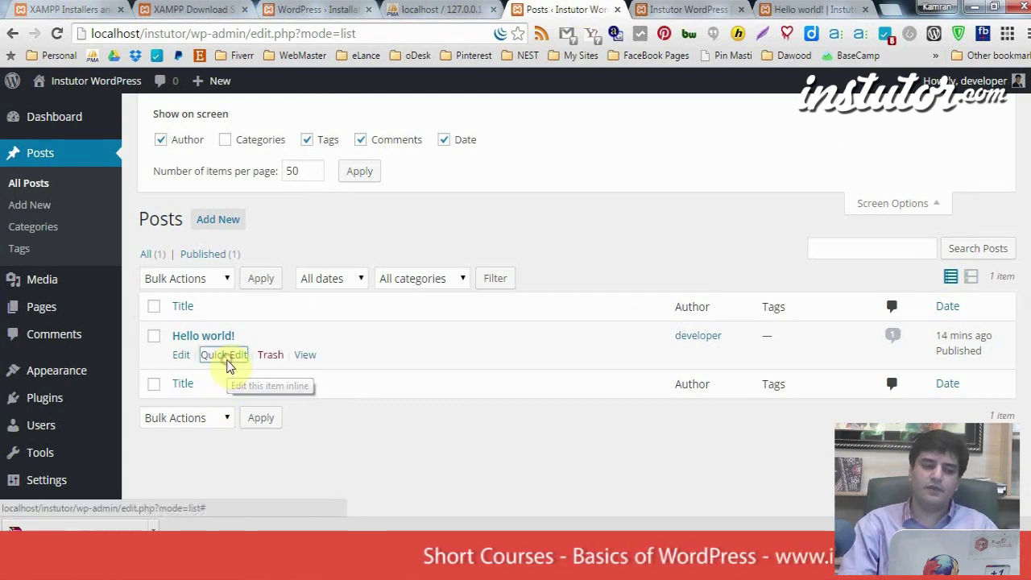
Step: Quick-edit the Hello world! post and set its slug to first-post
{"action": "left_click", "coordinate": [225, 355]}
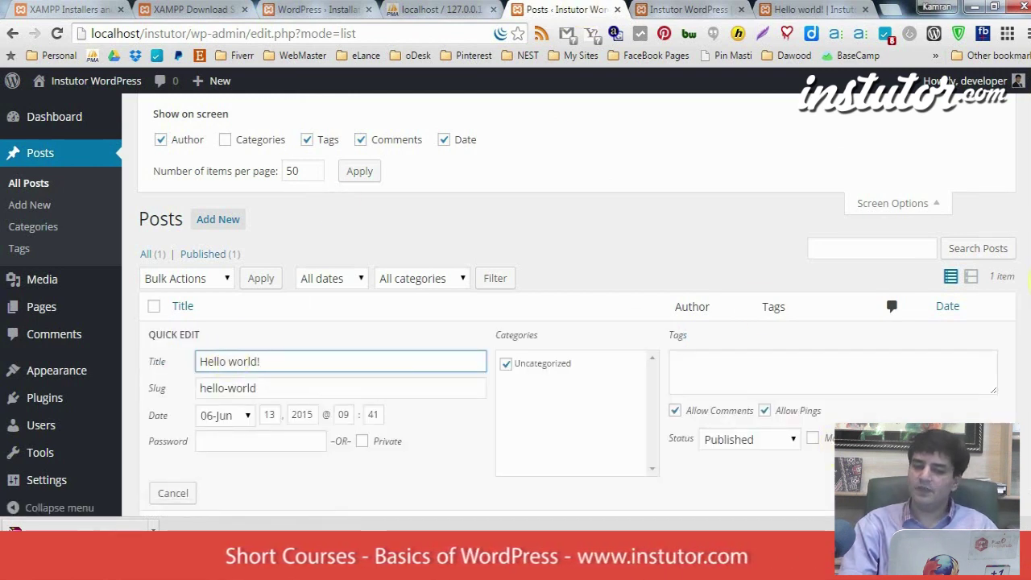
{"action": "scroll", "coordinate": [442, 373], "scroll_direction": "down", "scroll_amount": 3}
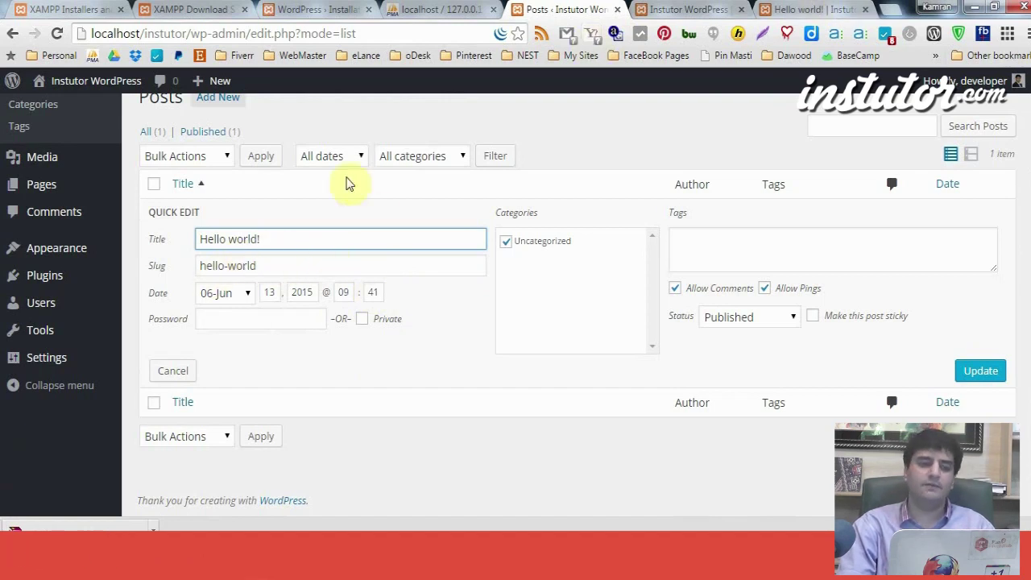
{"action": "left_click", "coordinate": [230, 267]}
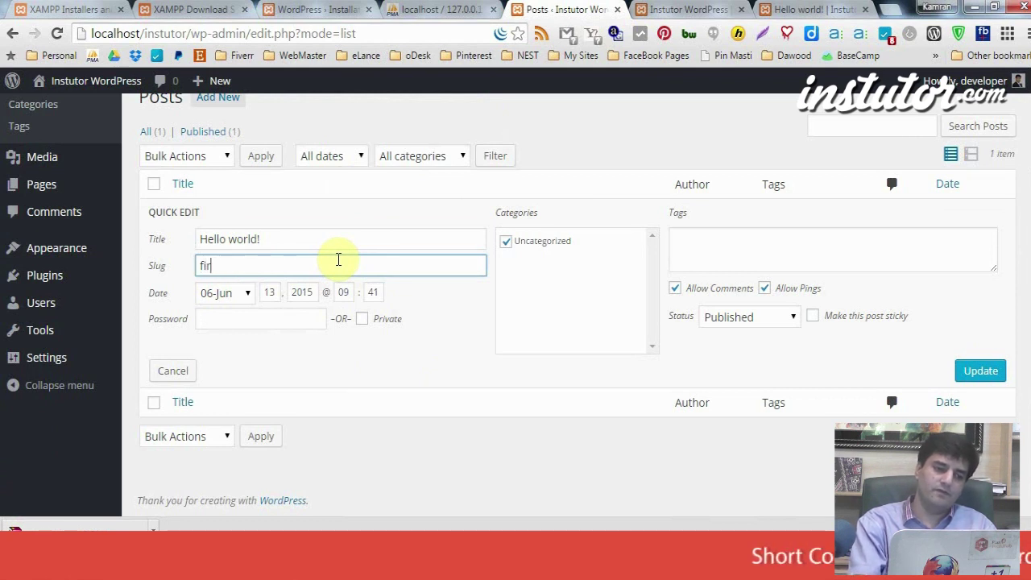
{"action": "type", "text": "first-post"}
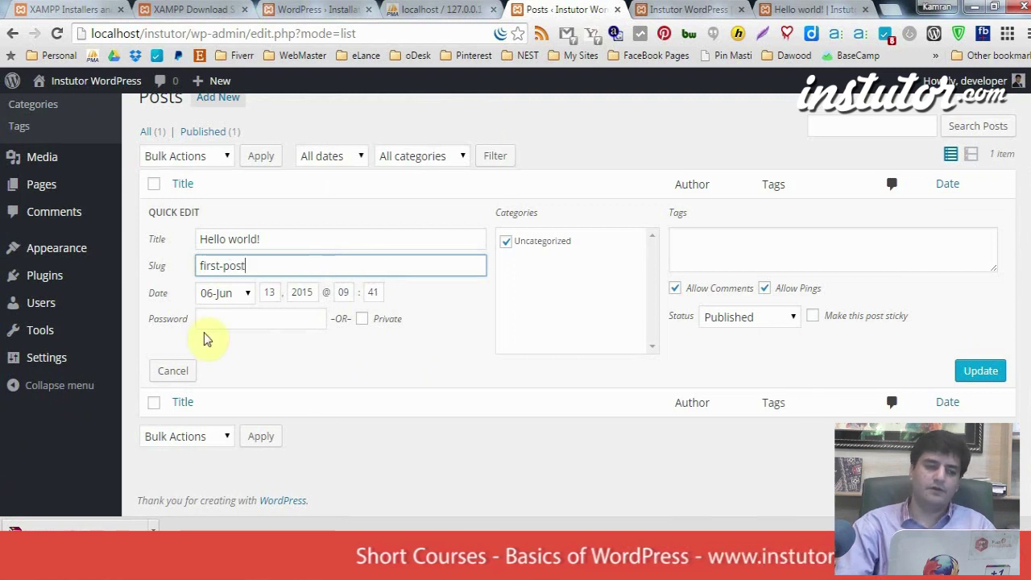
Step: Examine the date, password, status and tags fields in the post's Quick Edit form
{"action": "left_click", "coordinate": [248, 295]}
{"action": "left_click", "coordinate": [248, 295]}
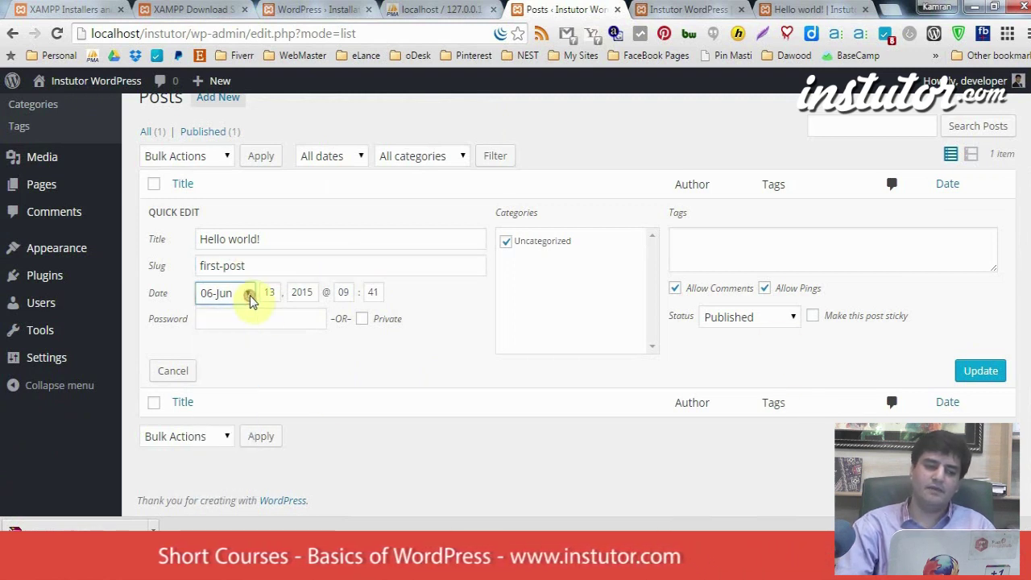
{"action": "left_click", "coordinate": [242, 320]}
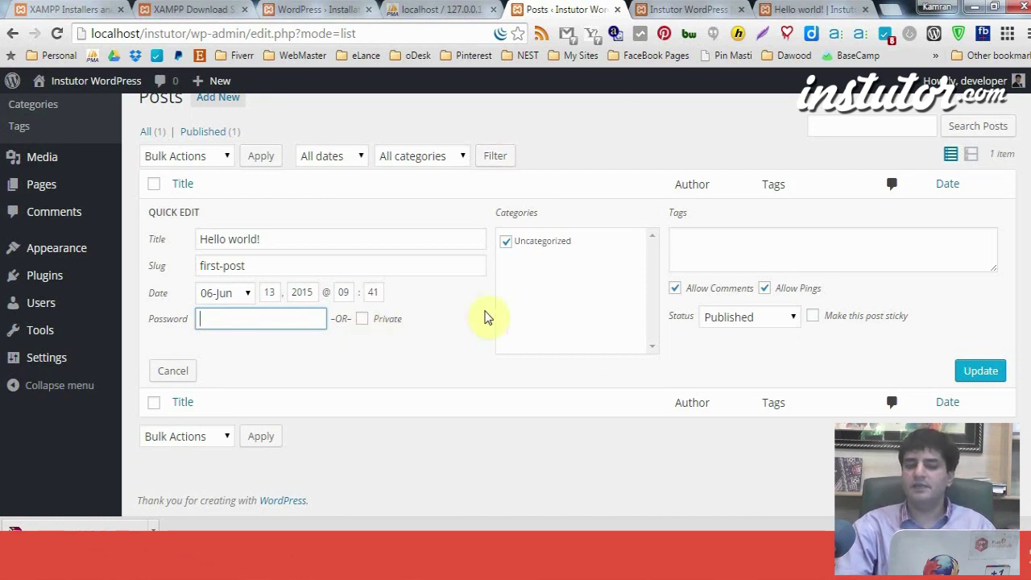
{"action": "left_click", "coordinate": [769, 319]}
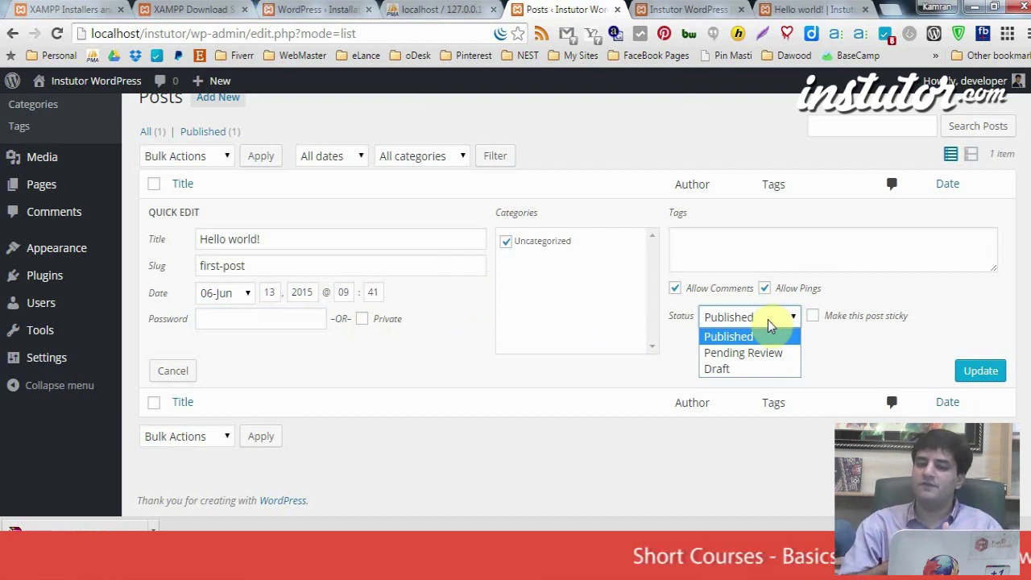
{"action": "left_click", "coordinate": [858, 374]}
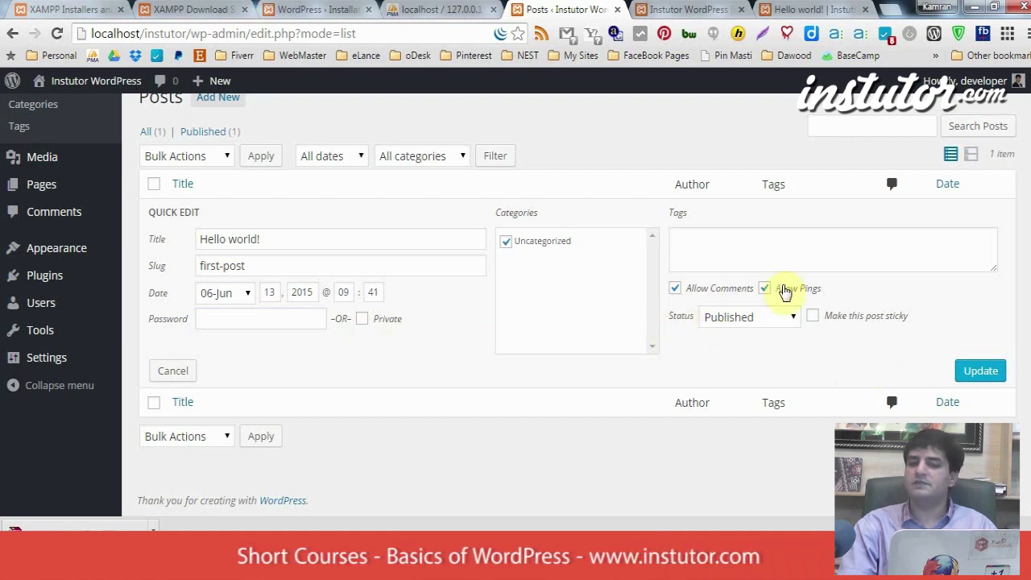
{"action": "left_click", "coordinate": [726, 262]}
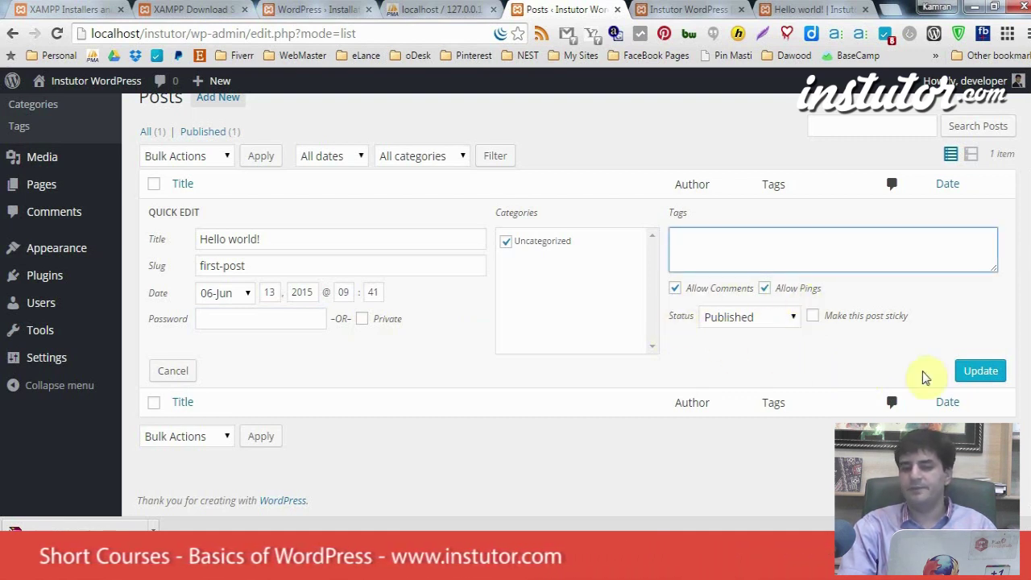